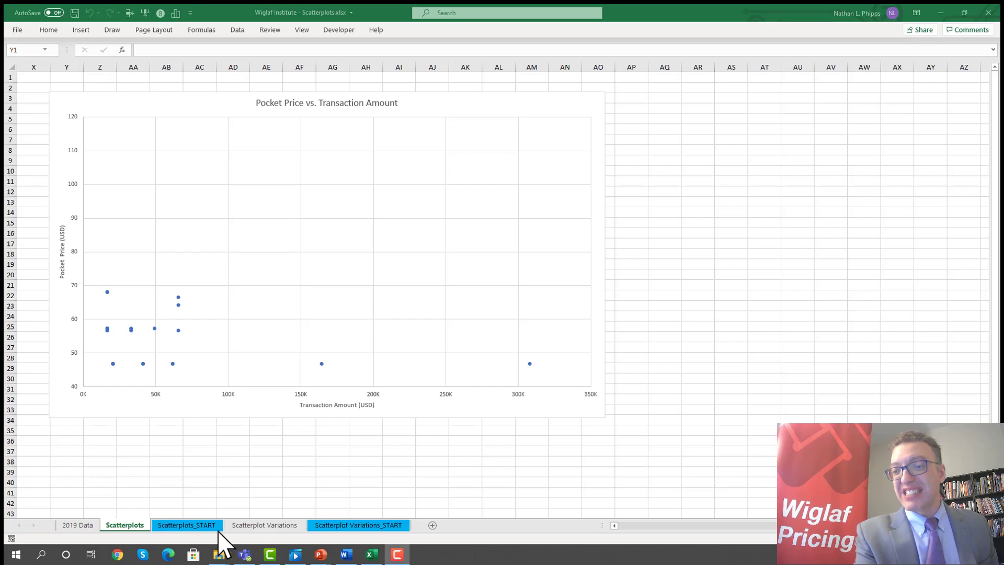
# Read the data instruction on the Scatterplots_START sheet and open the 2019 Data sheet.
pyautogui.click(182, 526)
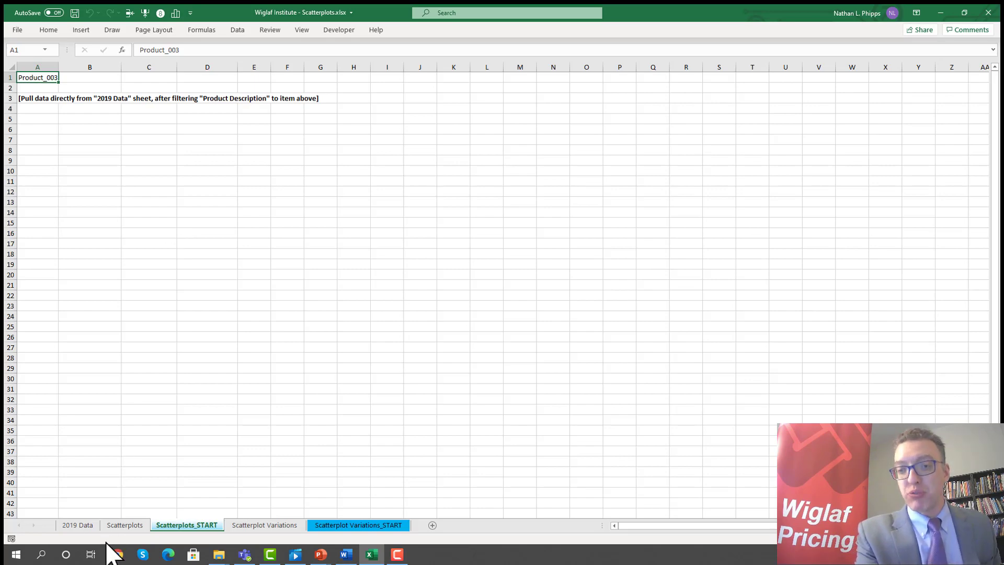
pyautogui.click(86, 526)
pyautogui.click(202, 214)
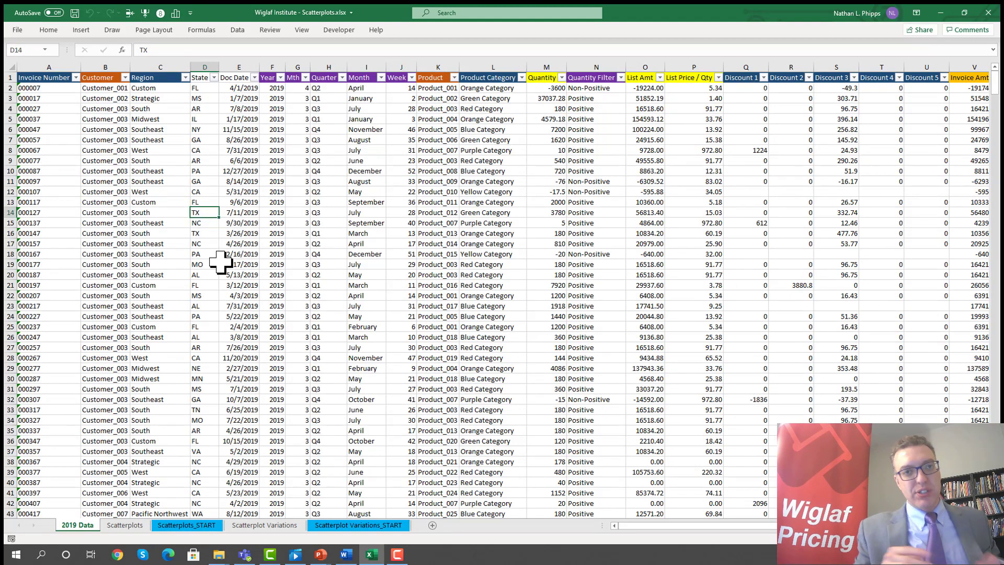
# Survey the full width of the header row and the last data row of the 2019 Data sheet.
pyautogui.hotkey('ctrl', 'Up')
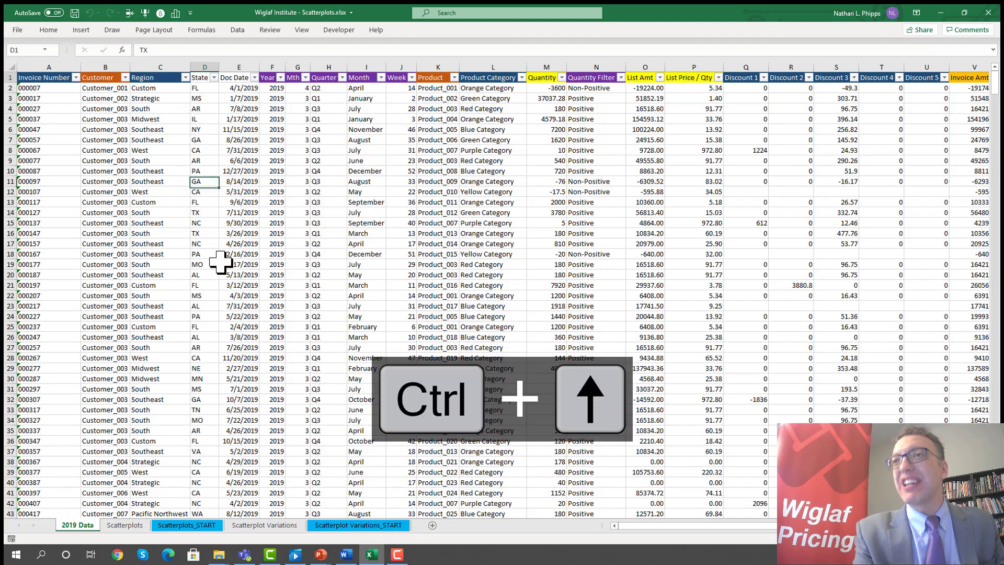
pyautogui.hotkey('ctrl', 'Left')
pyautogui.press('Right')
pyautogui.press('Right')
pyautogui.press('Right')
pyautogui.press('Right')
pyautogui.press('Right')
pyautogui.press('Right')
pyautogui.press('Right')
pyautogui.press('Right')
pyautogui.press('Right')
pyautogui.press('Right')
pyautogui.press('Right')
pyautogui.press('Right')
pyautogui.press('Right')
pyautogui.press('Right')
pyautogui.press('Right')
pyautogui.press('Right')
pyautogui.press('Right')
pyautogui.press('Right')
pyautogui.press('Right')
pyautogui.press('Right')
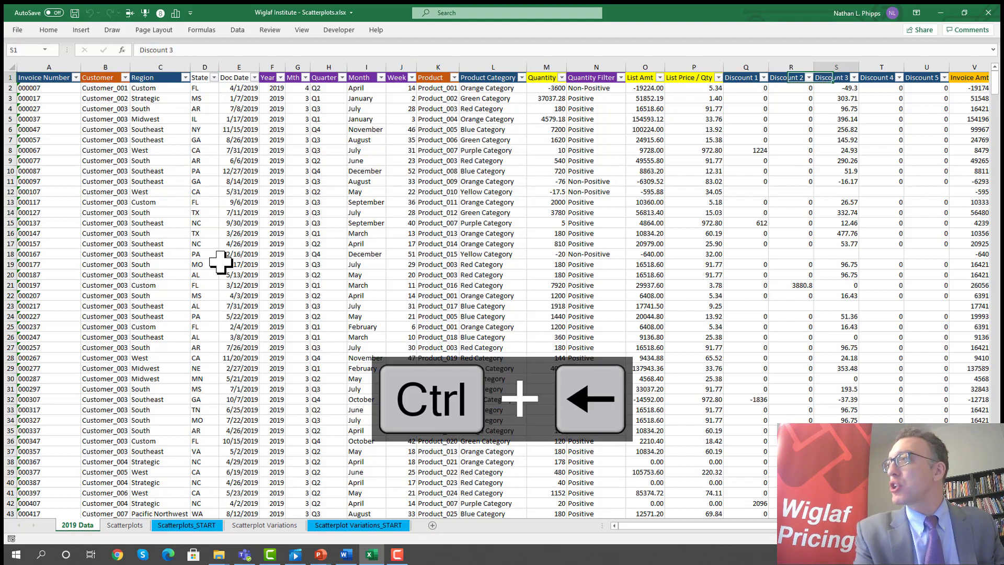
pyautogui.hotkey('ctrl', 'Left')
pyautogui.hotkey('ctrl', 'Left')
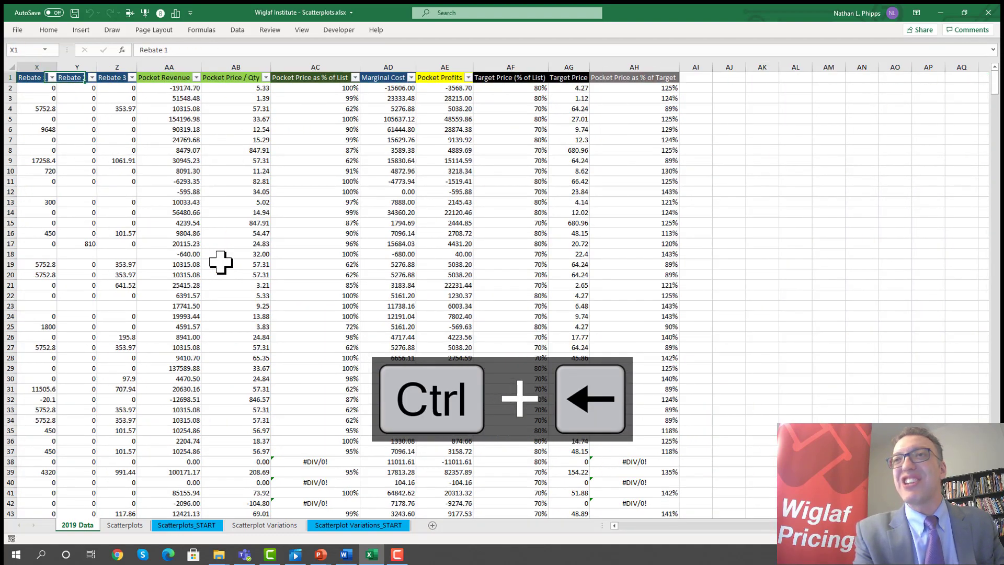
pyautogui.hotkey('ctrl', 'Down')
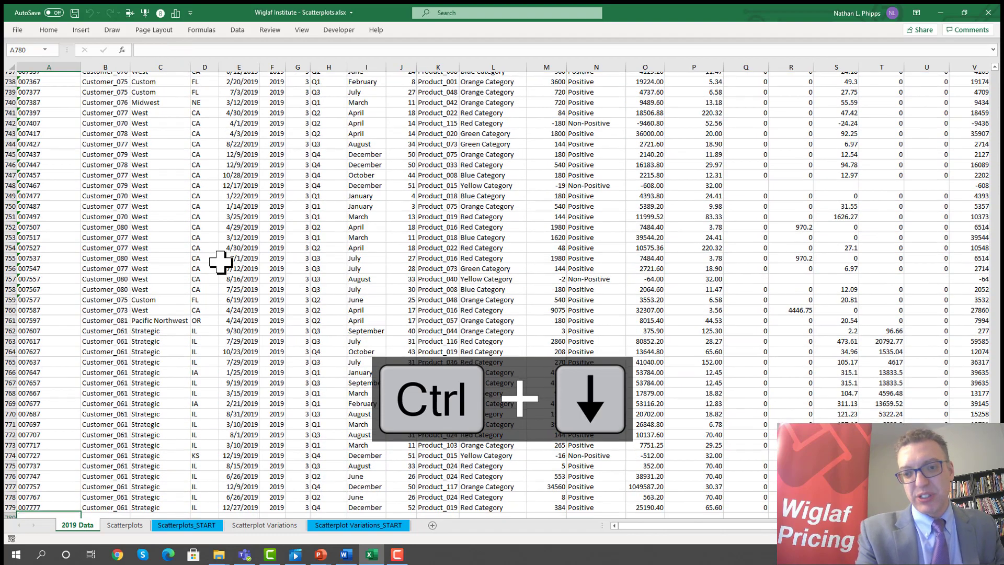
pyautogui.hotkey('ctrl', 'Up')
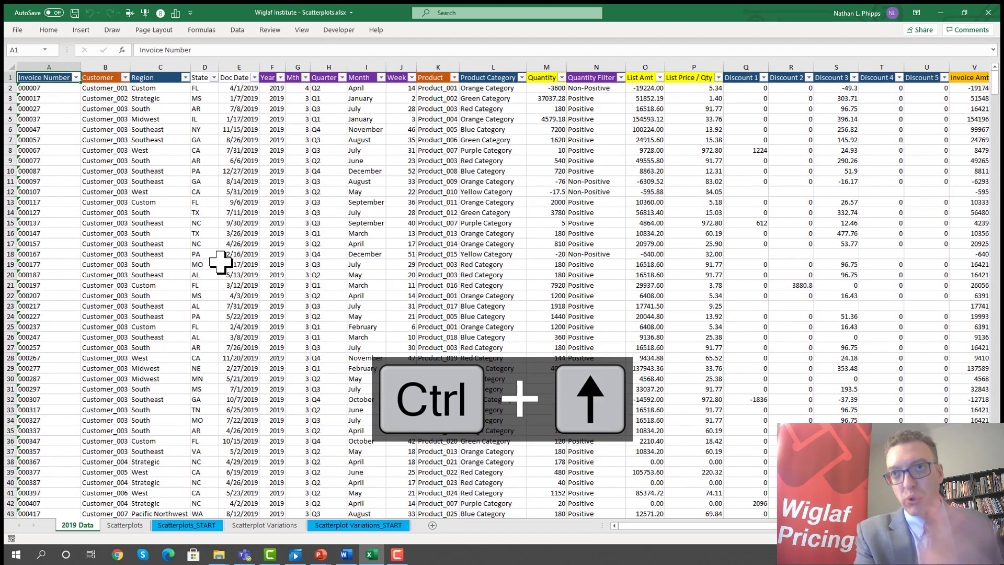
# Examine the 2019 Data column headers one by one from Invoice Number through Invoice Price / Qty.
pyautogui.press('Right')
pyautogui.press('Right')
pyautogui.press('Right')
pyautogui.press('Right')
pyautogui.press('Right')
pyautogui.press('Right')
pyautogui.press('Right')
pyautogui.press('Right')
pyautogui.press('Right')
pyautogui.press('Right')
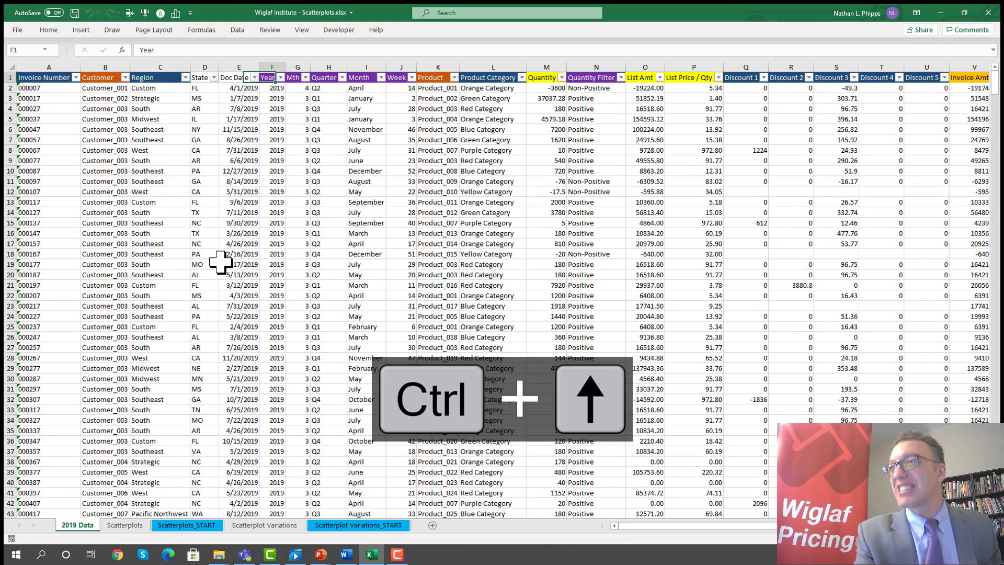
pyautogui.press('Right')
pyautogui.press('Right')
pyautogui.press('Right')
pyautogui.press('Right')
pyautogui.press('Right')
pyautogui.press('Right')
pyautogui.press('Right')
pyautogui.press('Right')
pyautogui.press('Right')
pyautogui.press('Right')
pyautogui.press('Right')
pyautogui.press('Right')
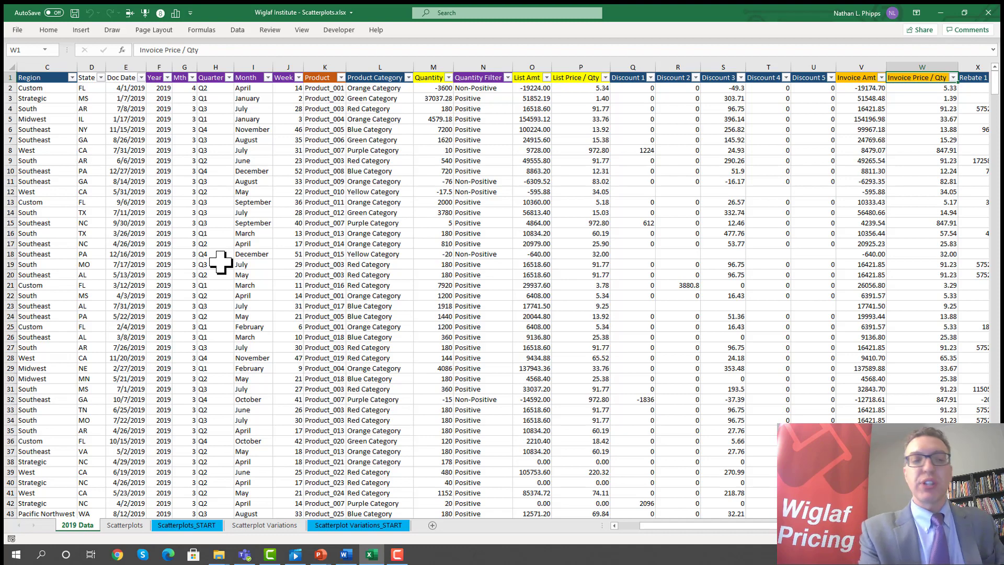
# Filter the Product column of the 2019 Data sheet to show only Product_003.
pyautogui.hotkey('ctrl', 'Left')
pyautogui.press('Right')
pyautogui.press('Right')
pyautogui.press('Right')
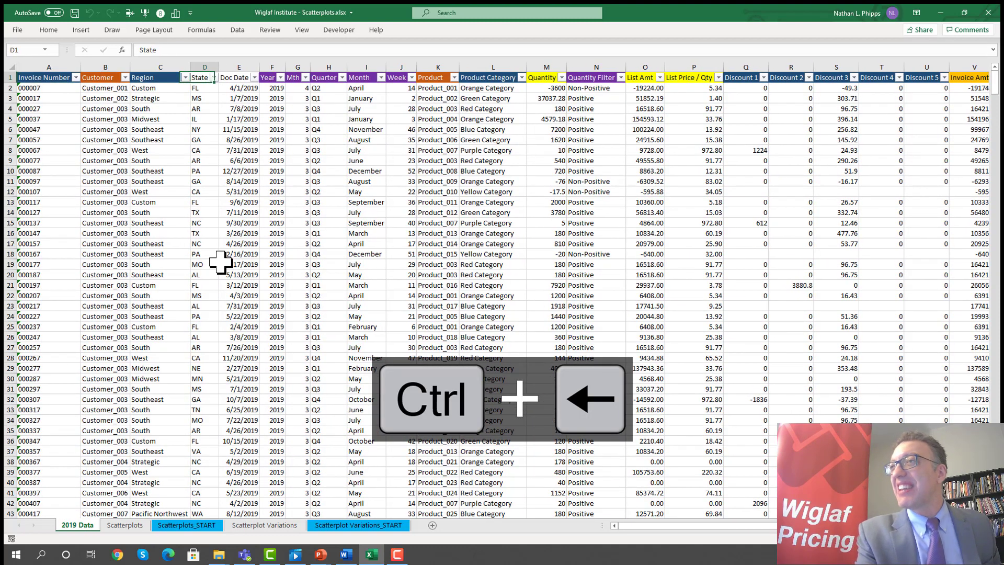
pyautogui.press('Right')
pyautogui.press('Right')
pyautogui.press('Right')
pyautogui.press('Right')
pyautogui.press('Right')
pyautogui.press('Right')
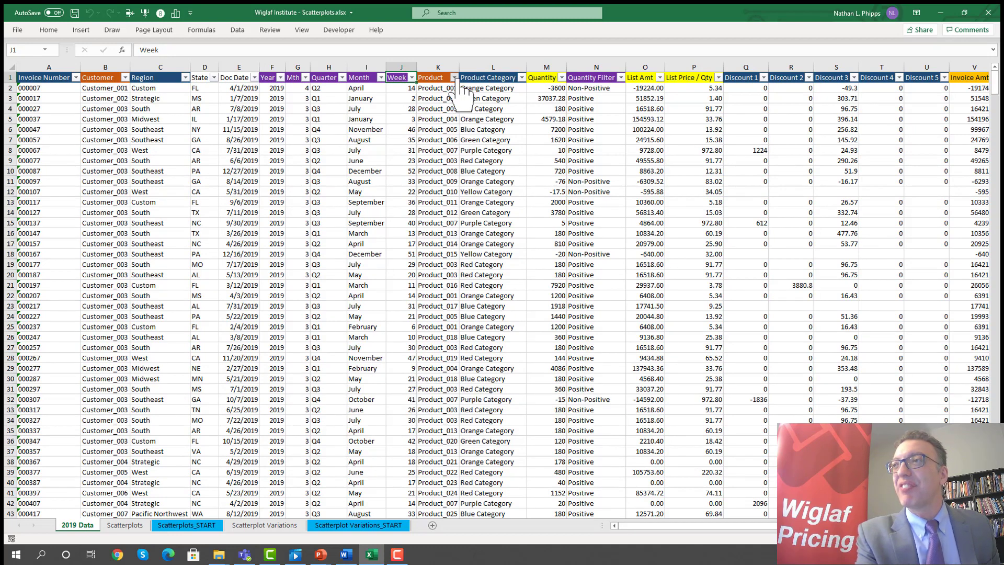
pyautogui.click(455, 78)
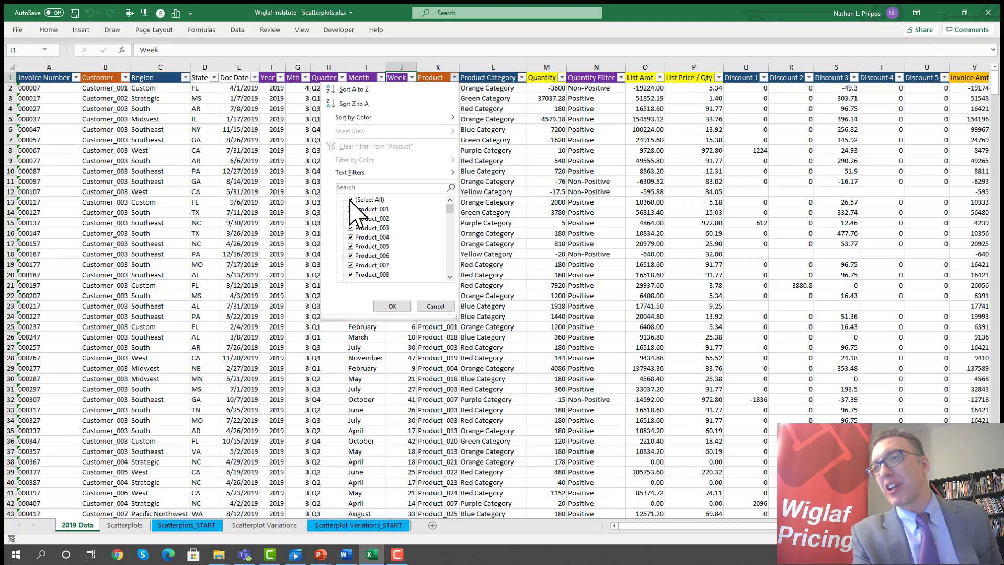
pyautogui.click(351, 201)
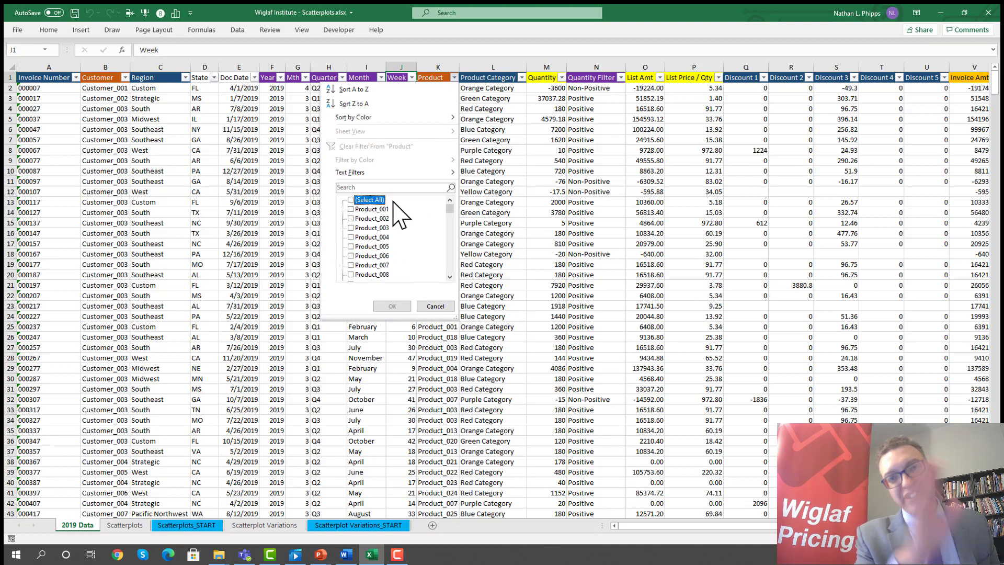
pyautogui.click(351, 228)
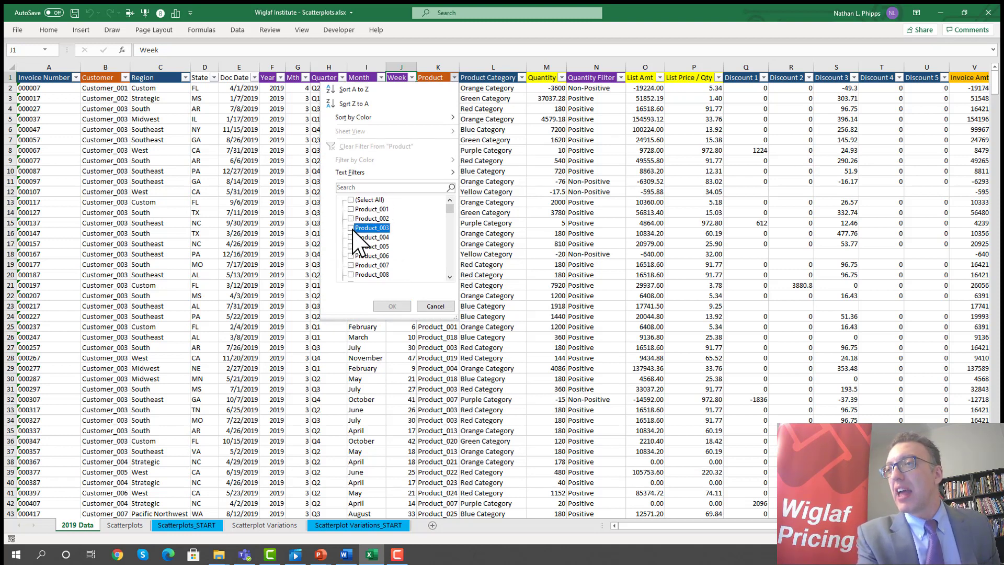
pyautogui.click(390, 307)
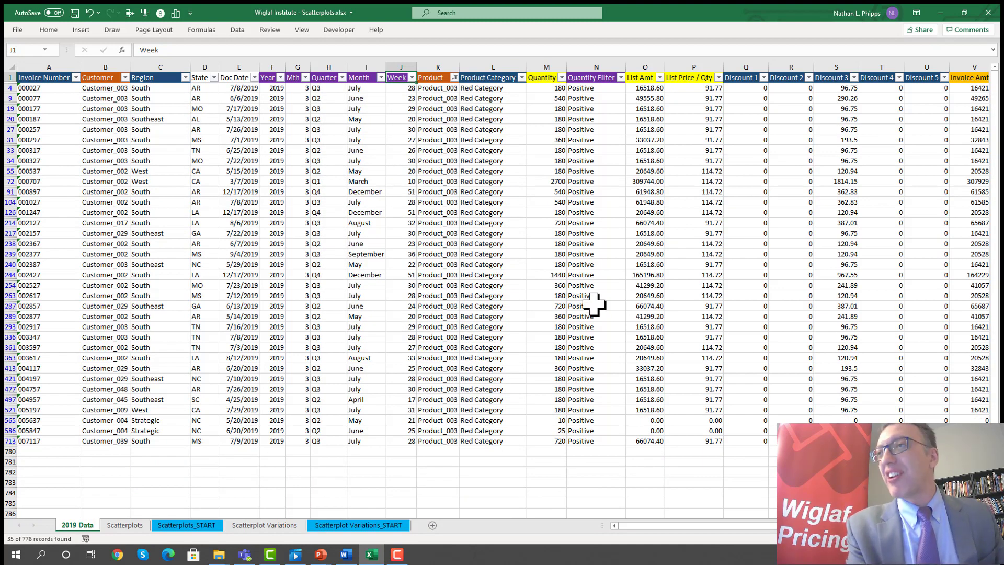
# Select the Invoice Amt header cell in the filtered 2019 Data sheet.
pyautogui.hotkey('ctrl', 'Right')
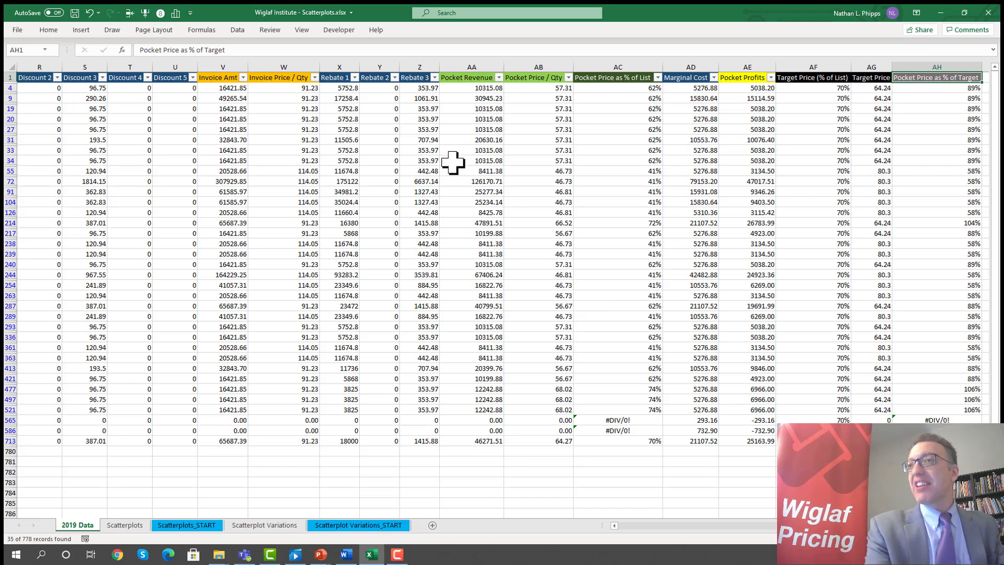
pyautogui.click(220, 80)
pyautogui.moveTo(222, 88); pyautogui.dragTo(265, 233)
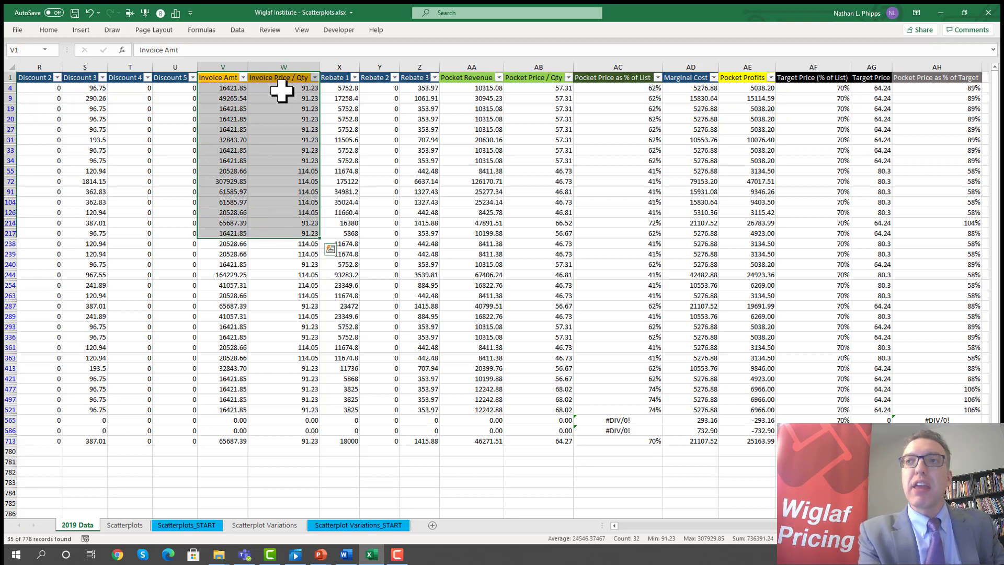
pyautogui.click(218, 77)
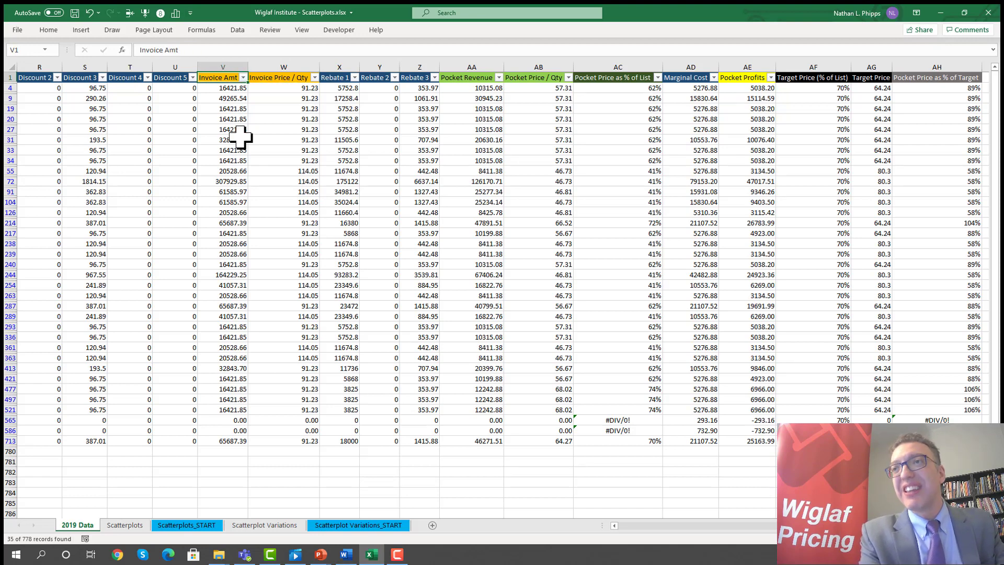
pyautogui.press('Down')
pyautogui.press('Down')
pyautogui.press('Down')
pyautogui.press('Up')
pyautogui.press('Up')
pyautogui.press('Up')
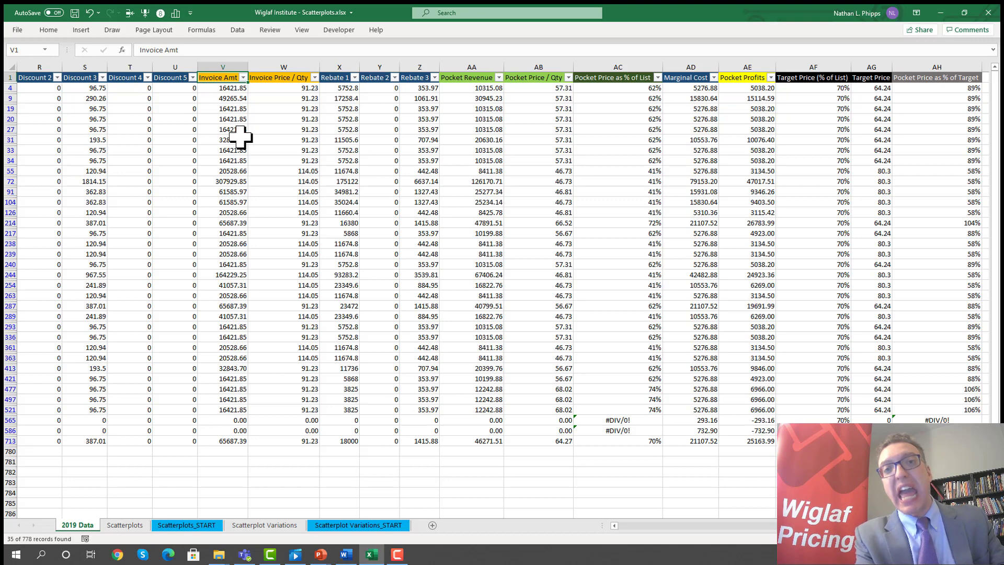
pyautogui.press('Right')
pyautogui.press('Left')
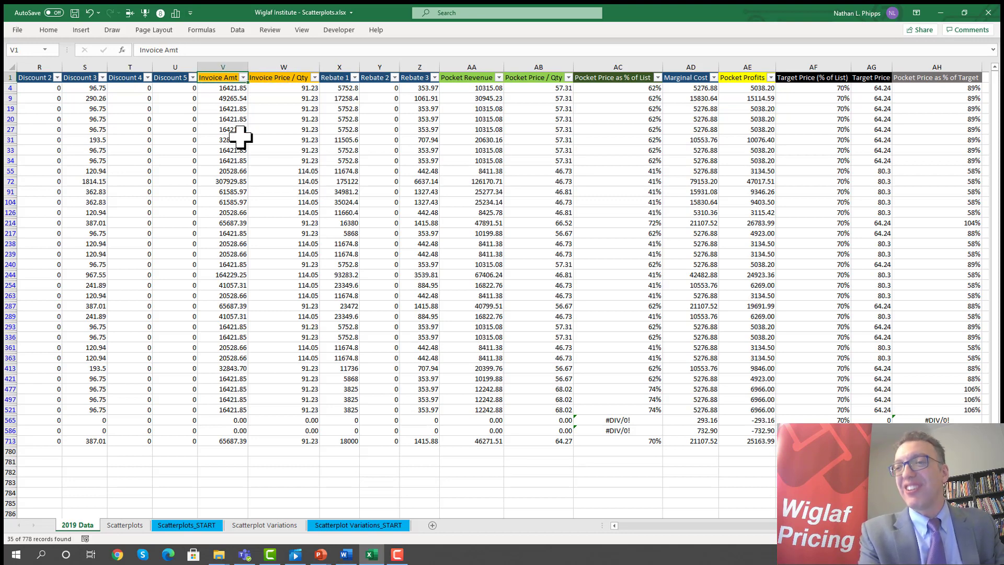
# Copy the filtered Invoice Amt and Invoice Price / Qty columns, headers included, into Scatterplots_START starting at cell A6.
pyautogui.hotkey('ctrl', 'shift', 'Down')
pyautogui.hotkey('shift', 'Right')
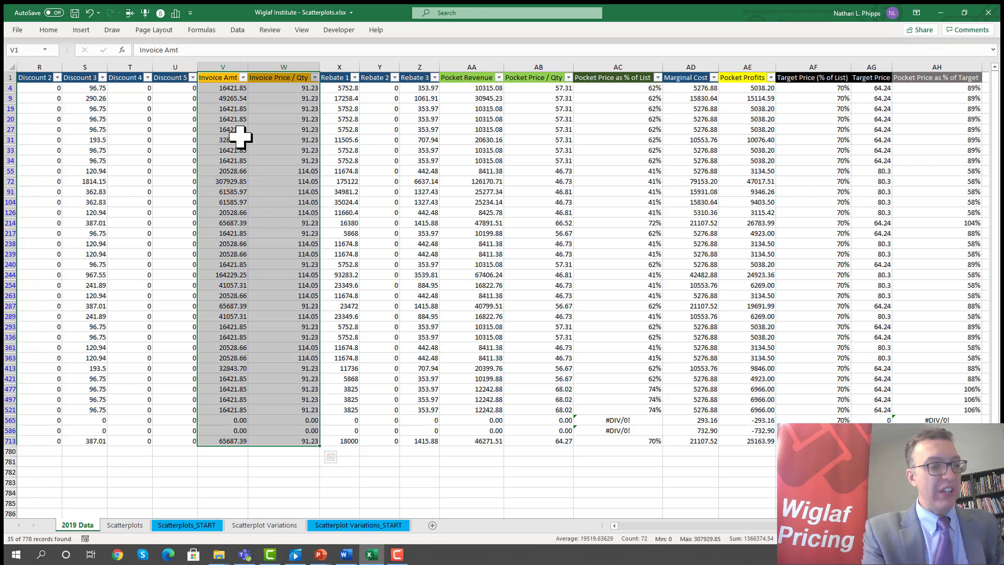
pyautogui.hotkey('ctrl', 'c')
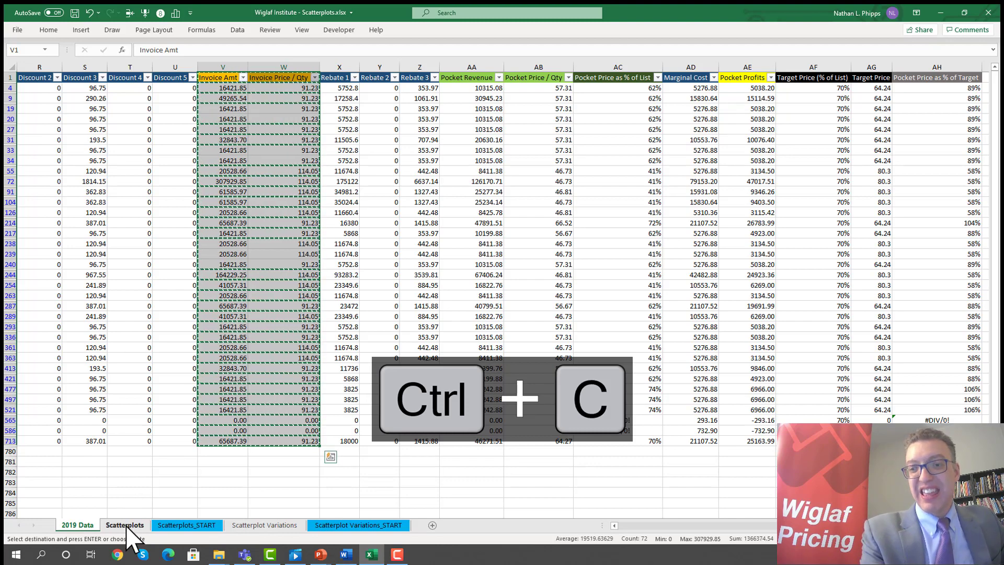
pyautogui.click(175, 526)
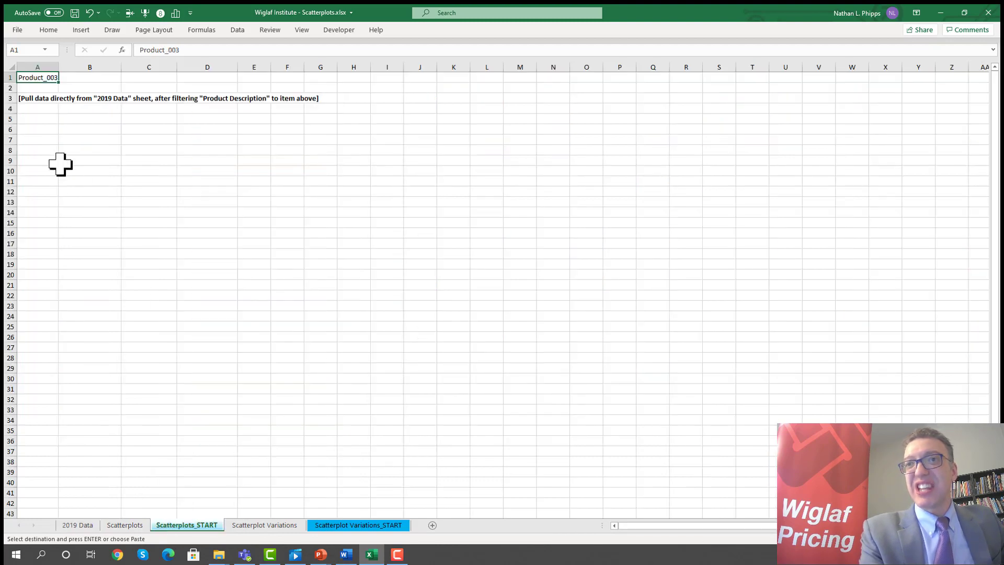
pyautogui.click(32, 129)
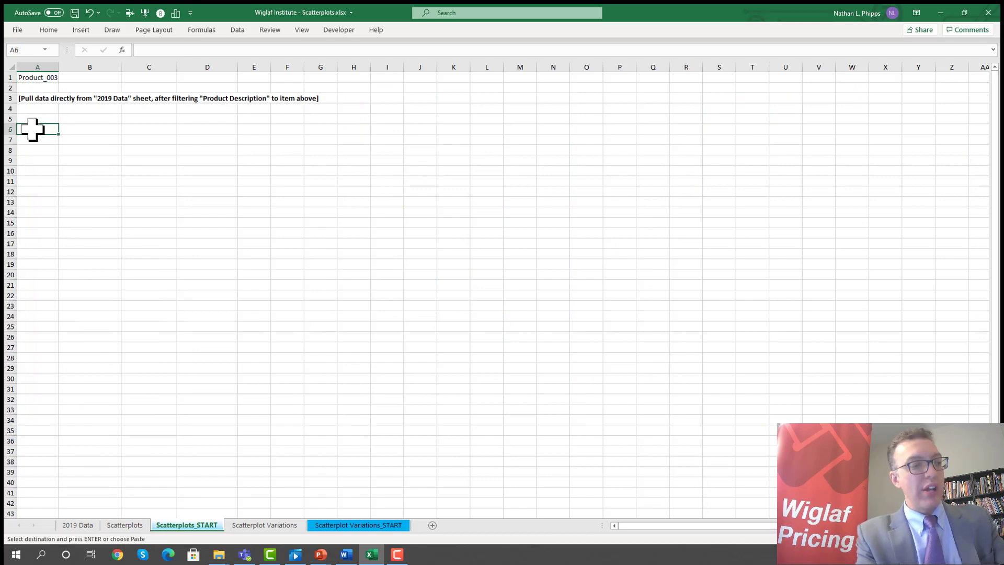
pyautogui.hotkey('ctrl', 'v')
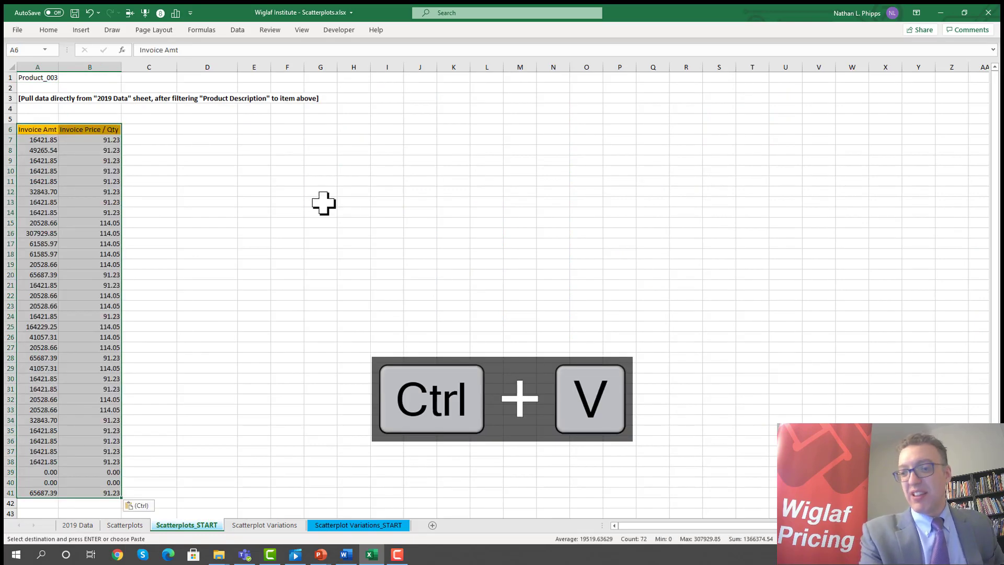
pyautogui.click(195, 237)
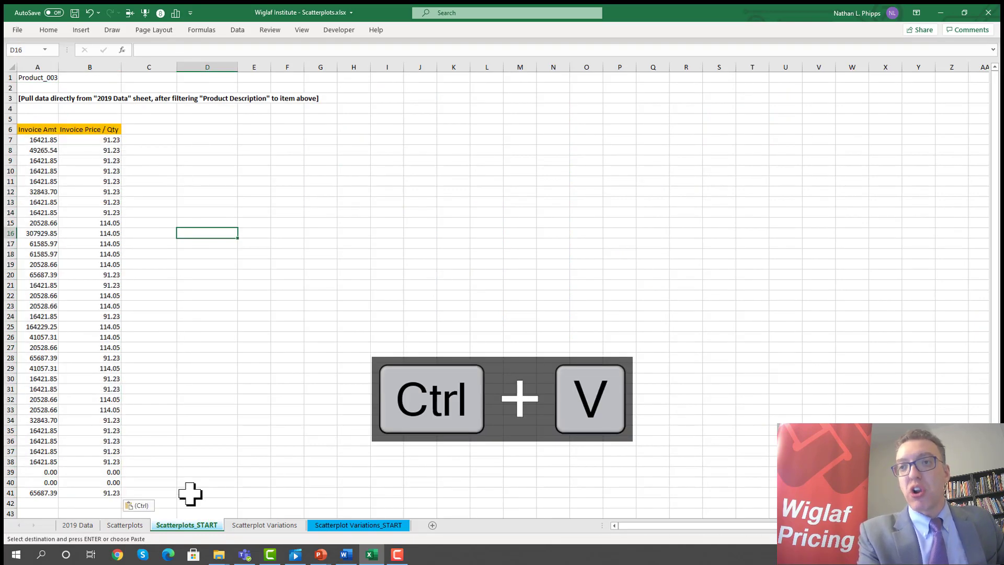
# Copy the filtered Pocket Revenue and Pocket Price / Qty columns with headers from 2019 Data into Scatterplots_START at cell C6.
pyautogui.click(83, 525)
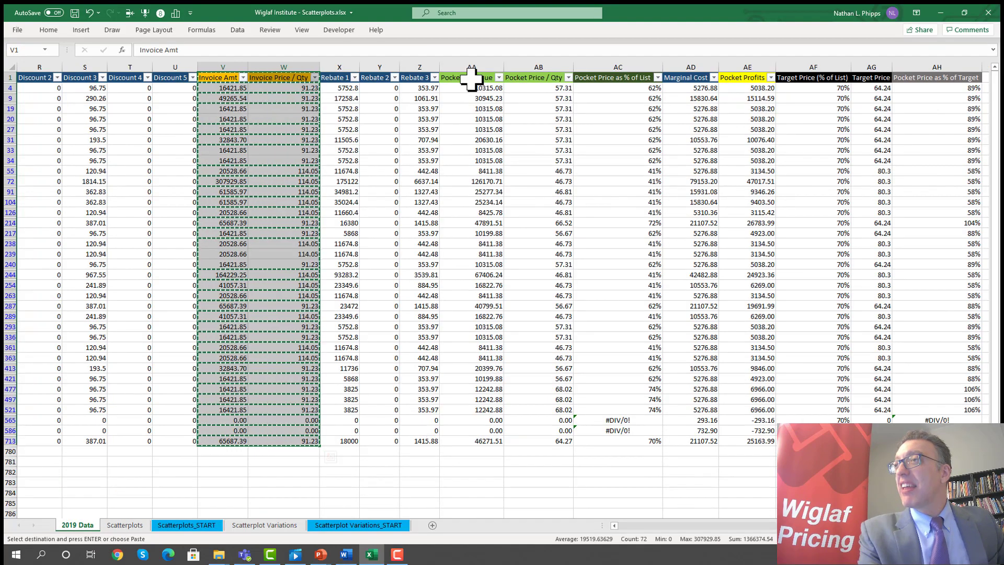
pyautogui.moveTo(480, 78); pyautogui.dragTo(524, 442)
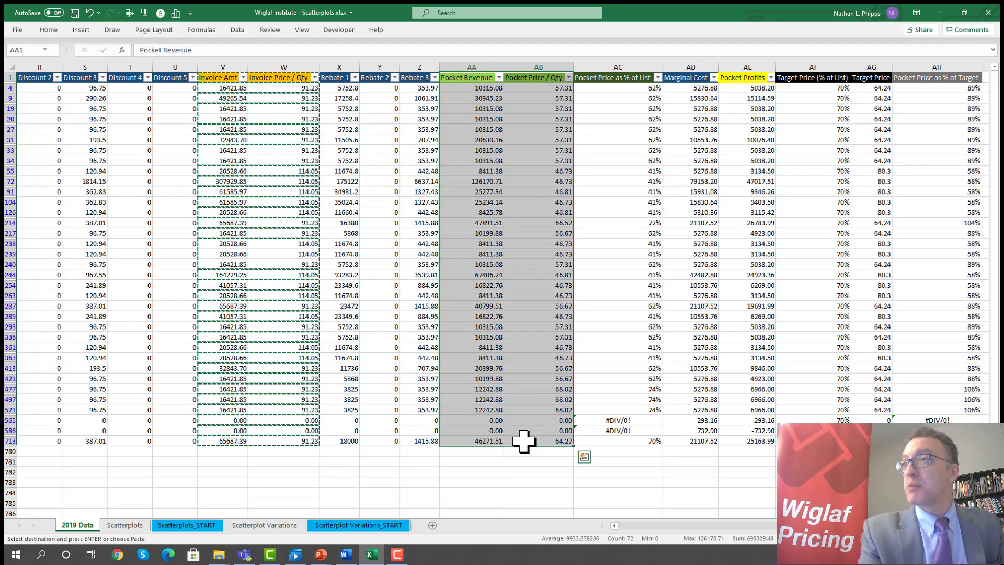
pyautogui.hotkey('ctrl', 'c')
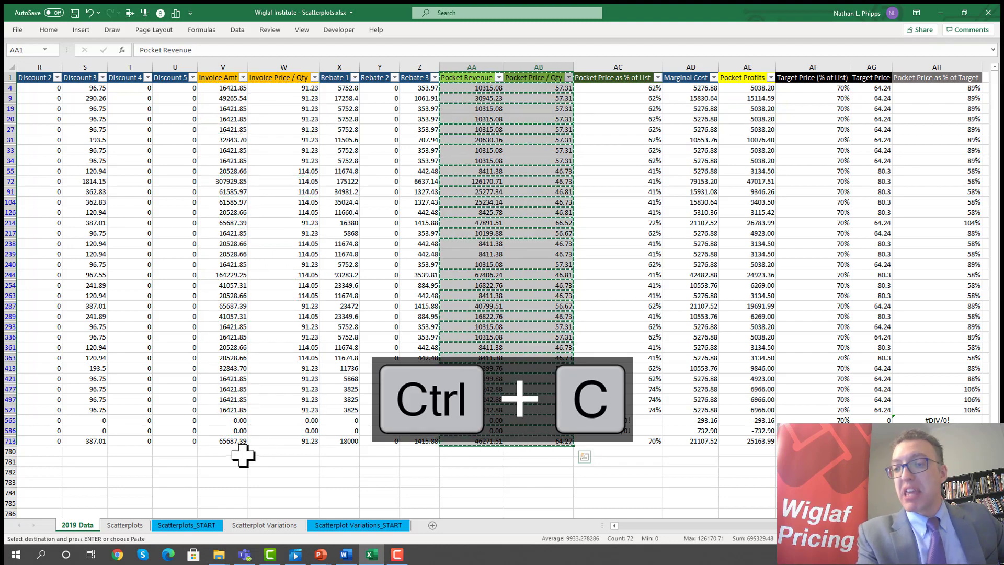
pyautogui.click(187, 525)
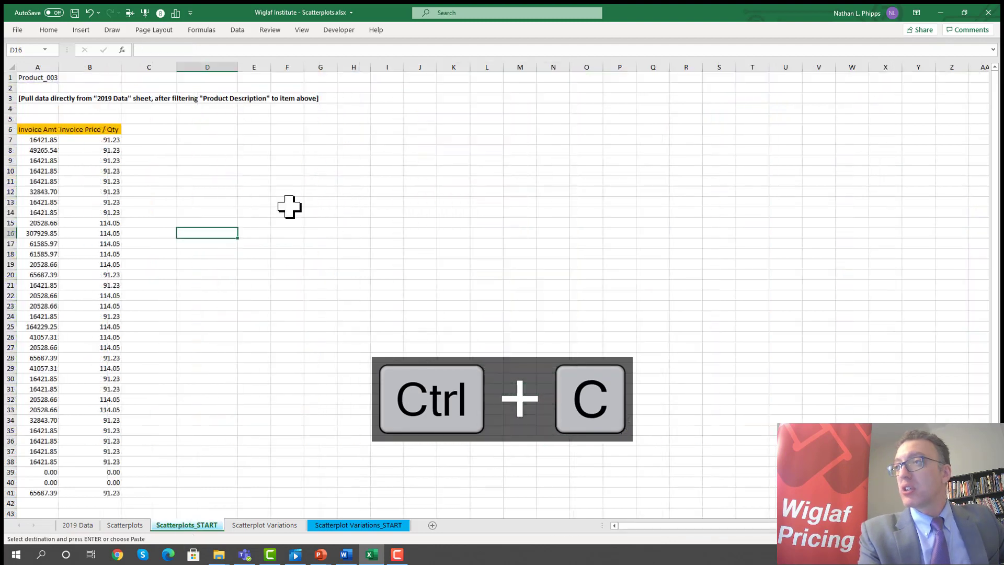
pyautogui.click(131, 125)
pyautogui.hotkey('ctrl', 'v')
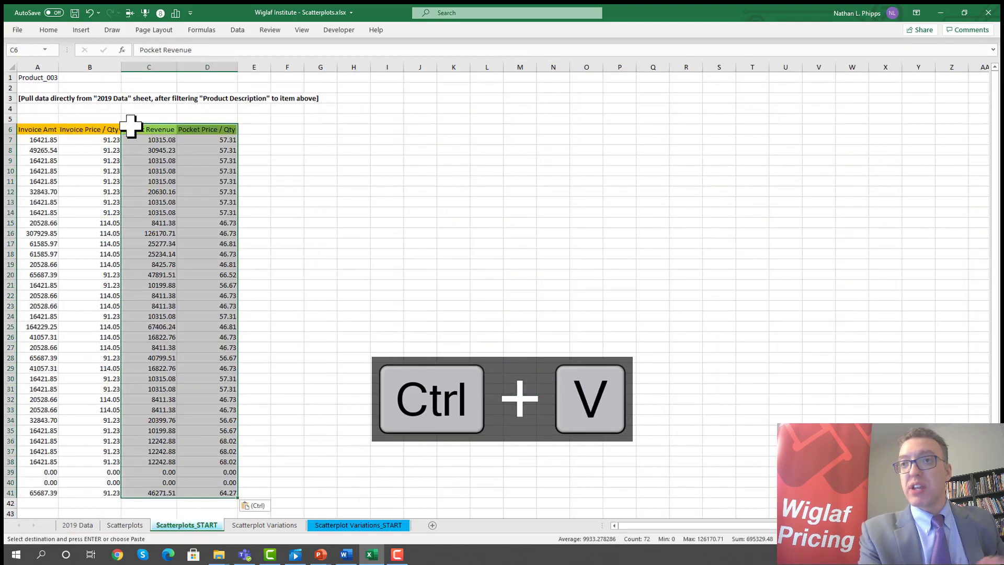
# Look over the pasted column headers in row 6 of Scatterplots_START.
pyautogui.press('Left')
pyautogui.press('Left')
pyautogui.press('Right')
pyautogui.press('Right')
pyautogui.press('Right')
pyautogui.press('Right')
pyautogui.press('Right')
pyautogui.press('Right')
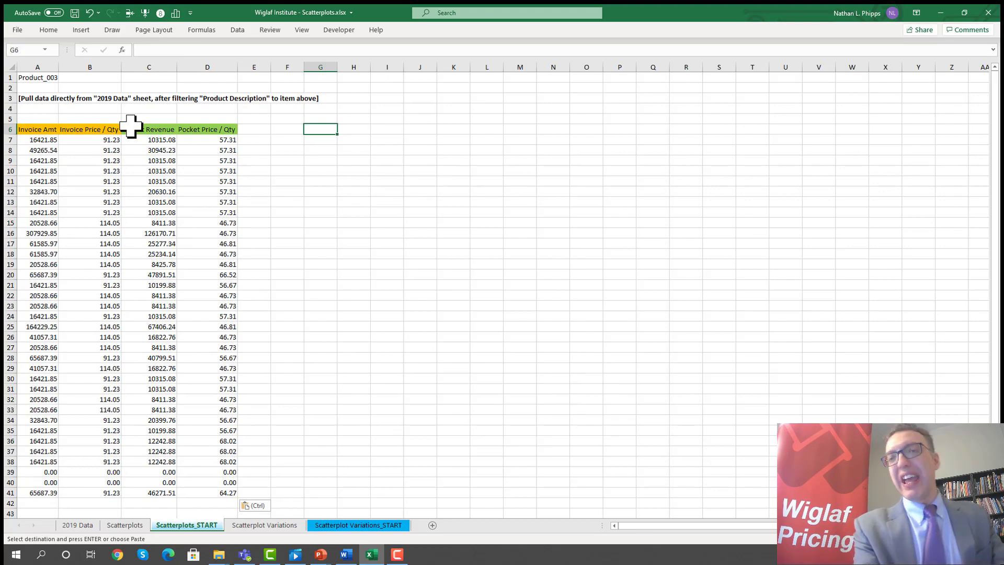
# Revisit the filtered 2019 Data columns and check them against the four copied columns on Scatterplots_START.
pyautogui.click(78, 525)
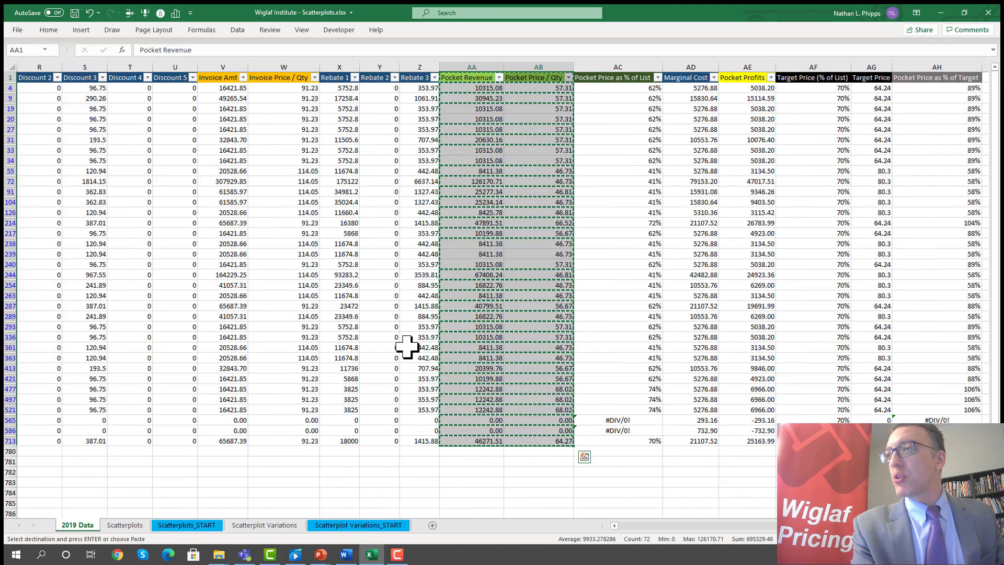
pyautogui.click(398, 219)
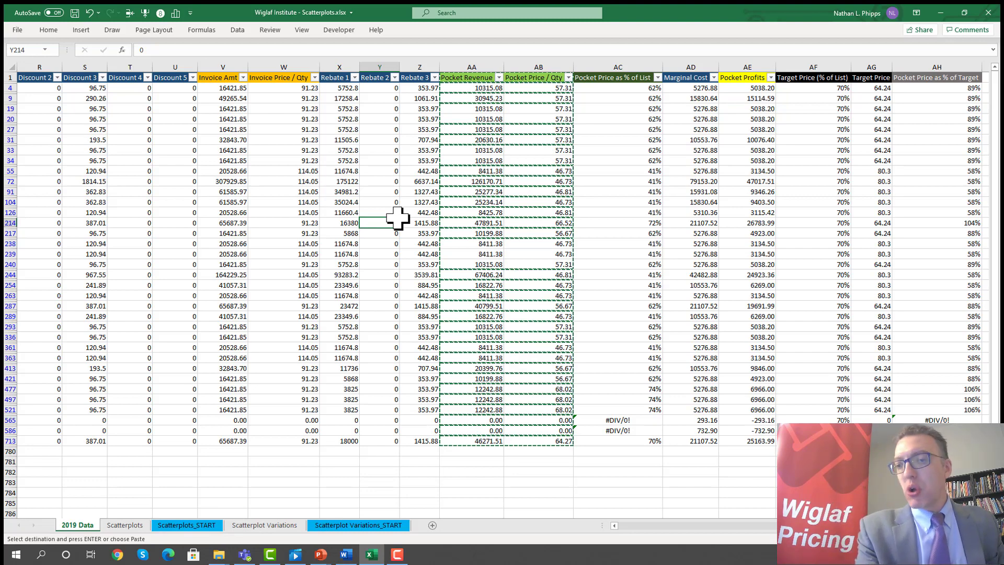
pyautogui.hotkey('ctrl', 'pagedown')
pyautogui.hotkey('ctrl', 'pagedown')
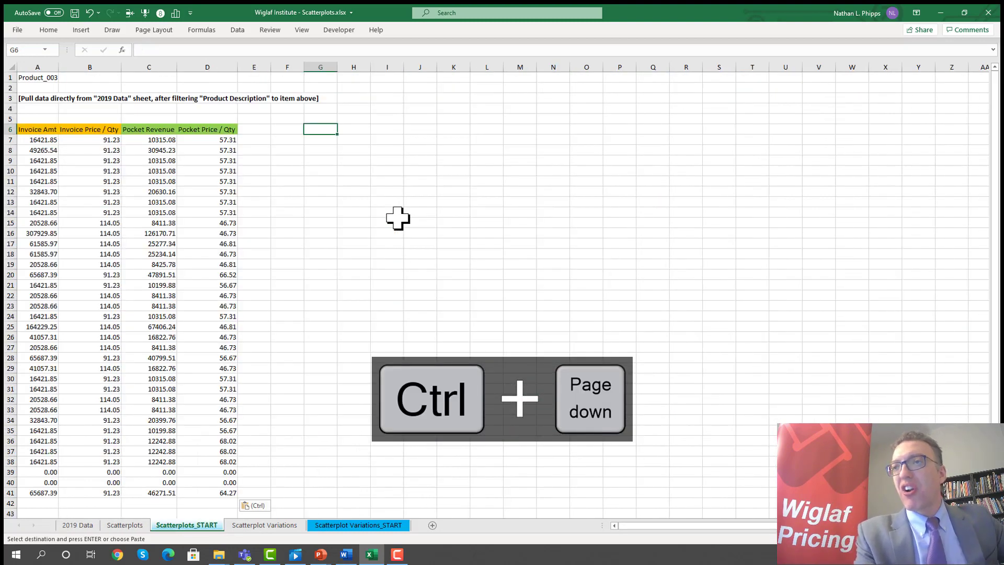
pyautogui.press('Left')
pyautogui.press('Left')
pyautogui.press('Home')
pyautogui.press('Right')
pyautogui.press('Right')
pyautogui.press('Right')
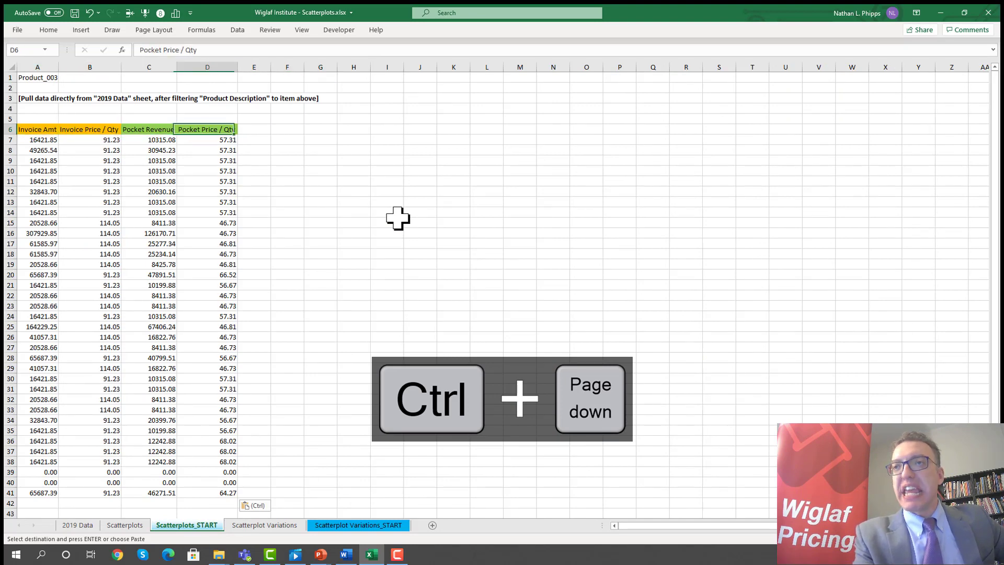
pyautogui.press('Right')
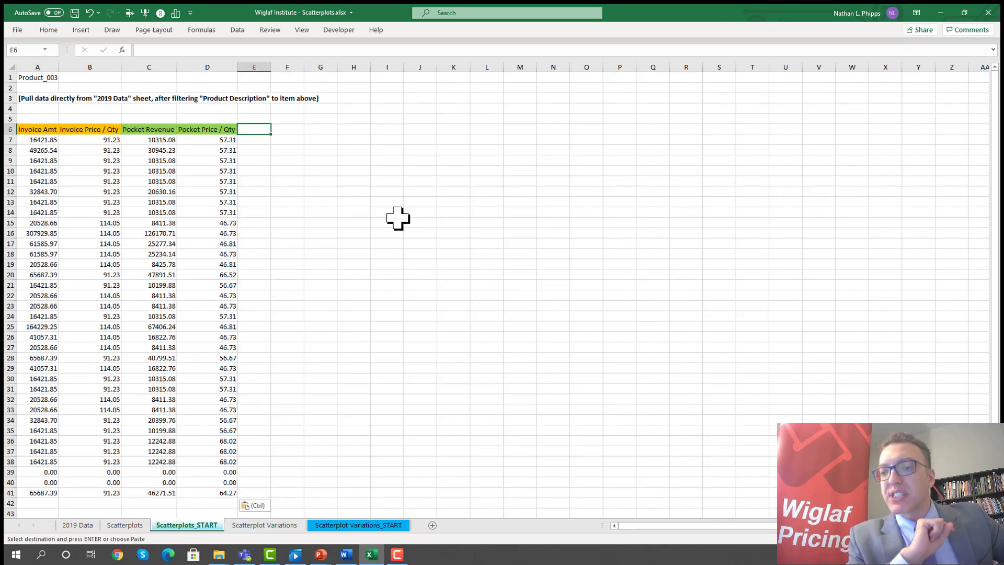